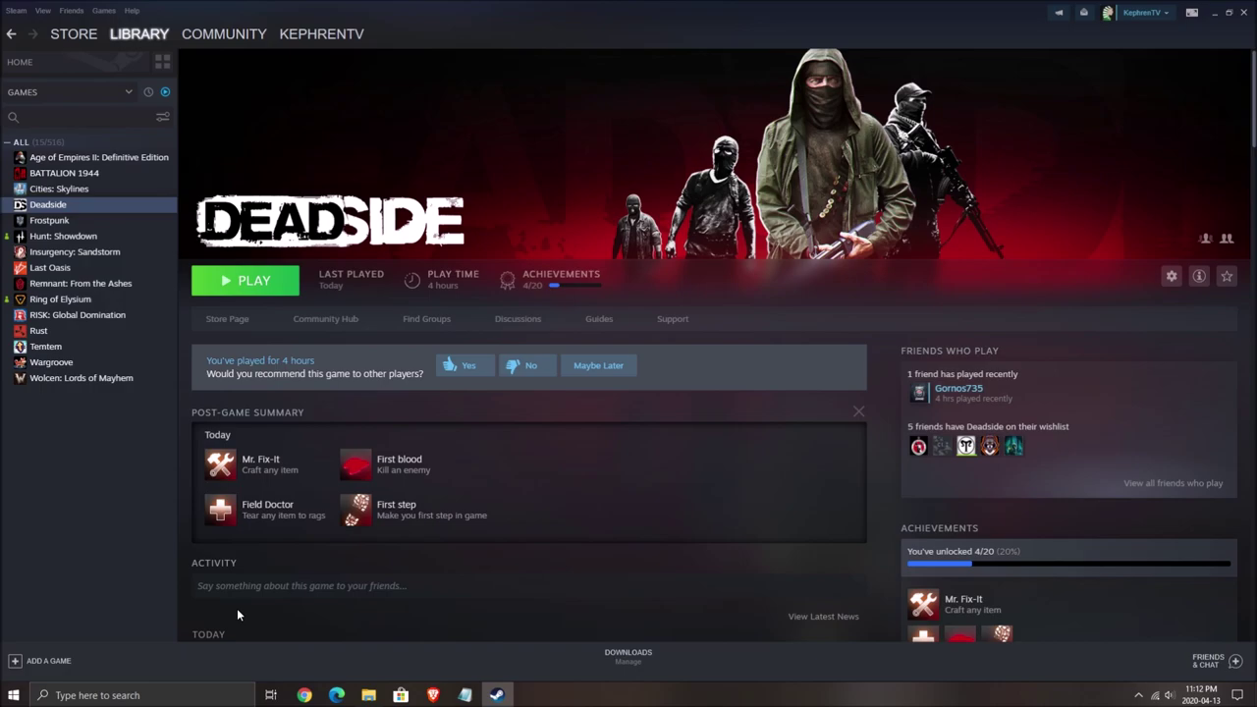
Step: Review the Windows Game Mode, Game bar and Captures settings, including background recording, and close the settings
left_click(127, 697)
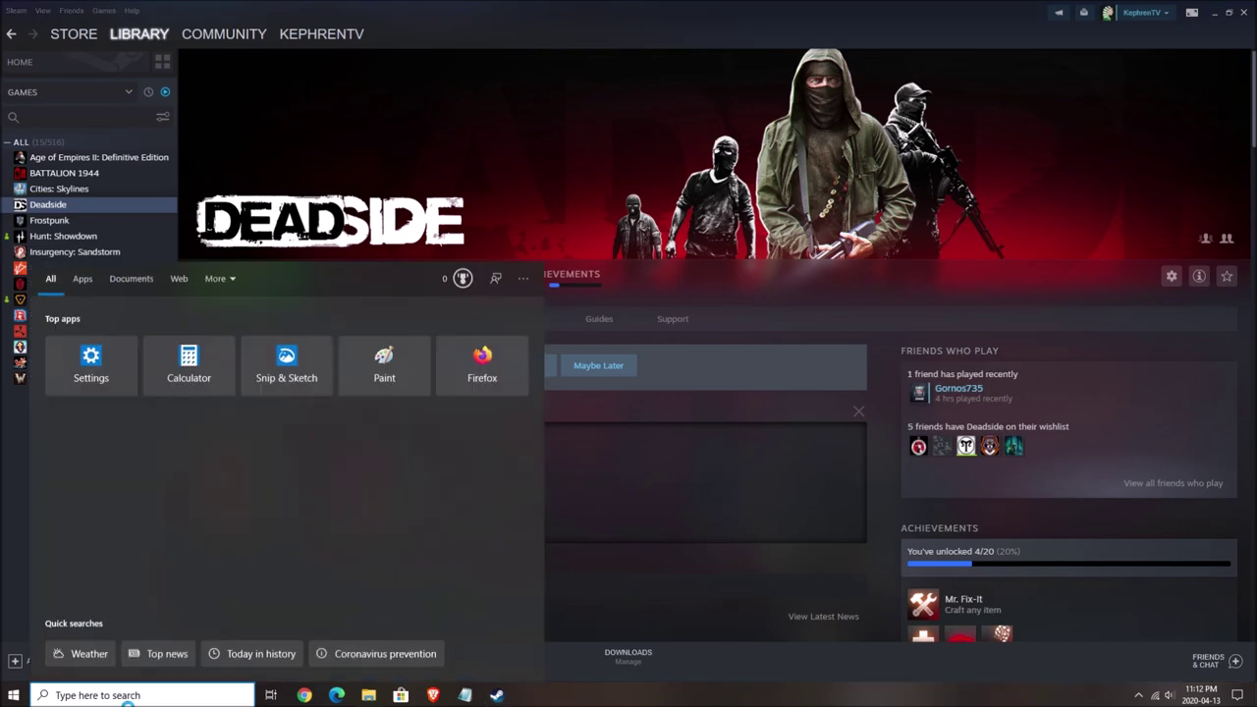
type("game mo")
key("Return")
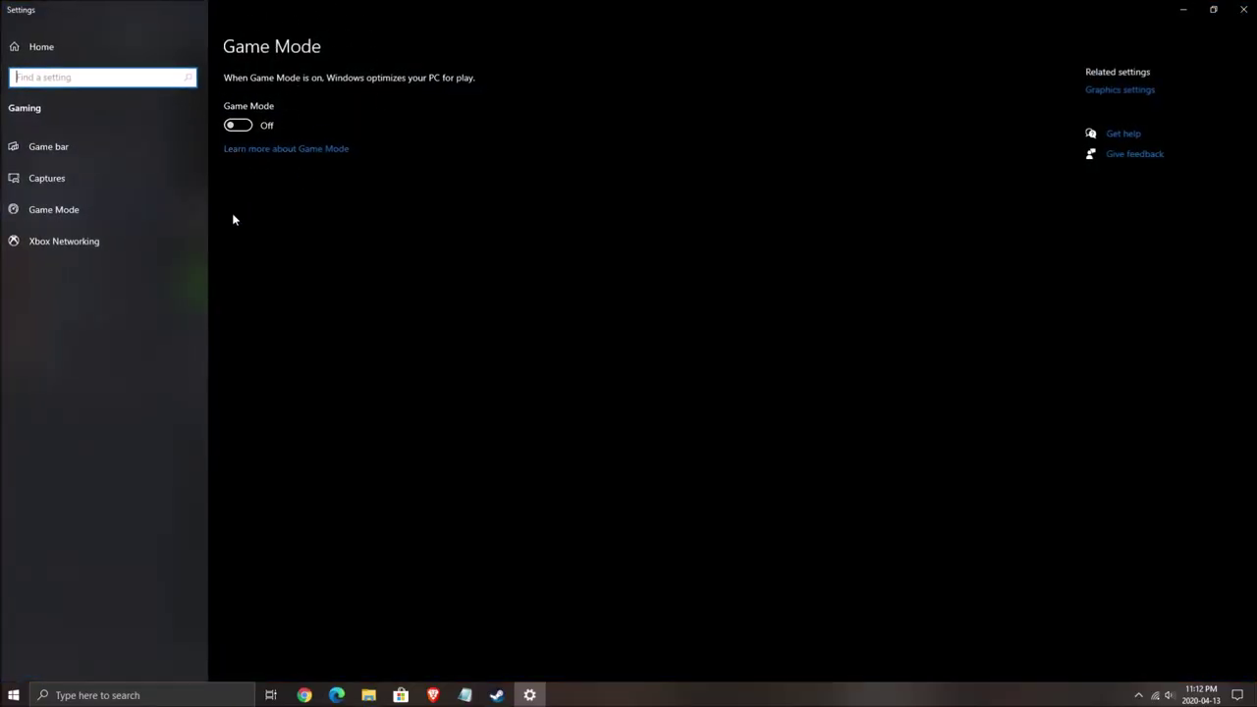
left_click(83, 155)
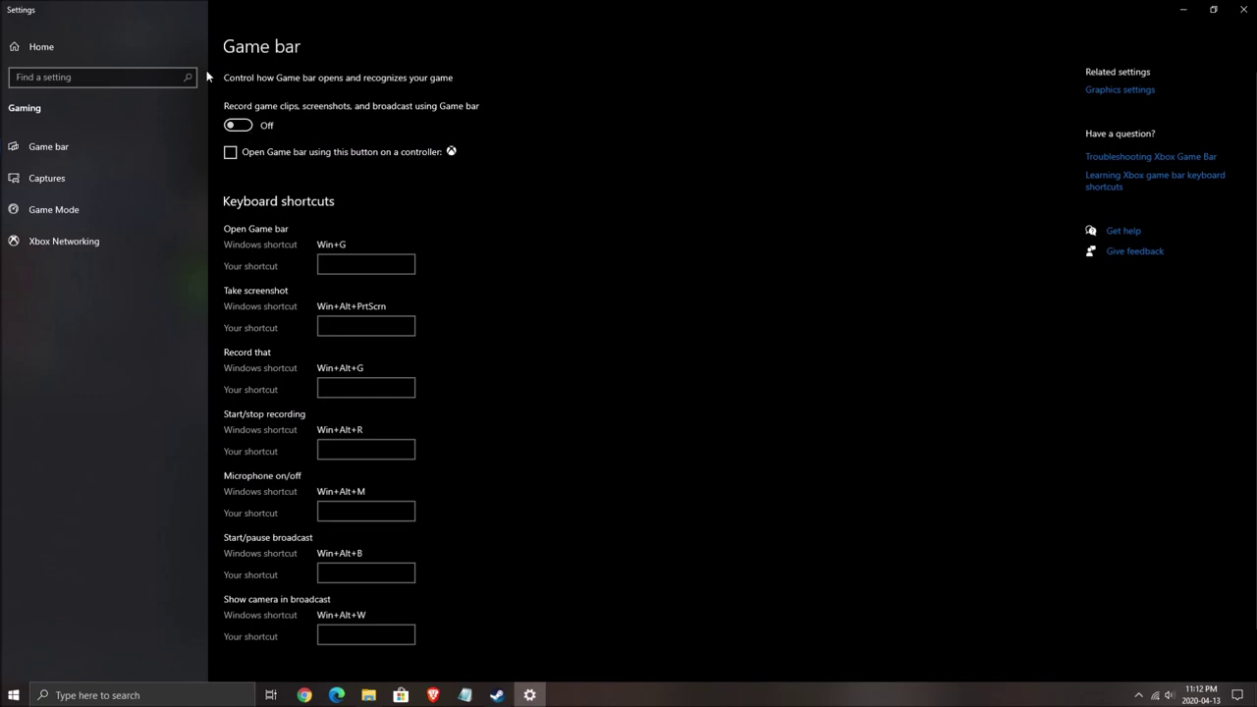
left_click(98, 179)
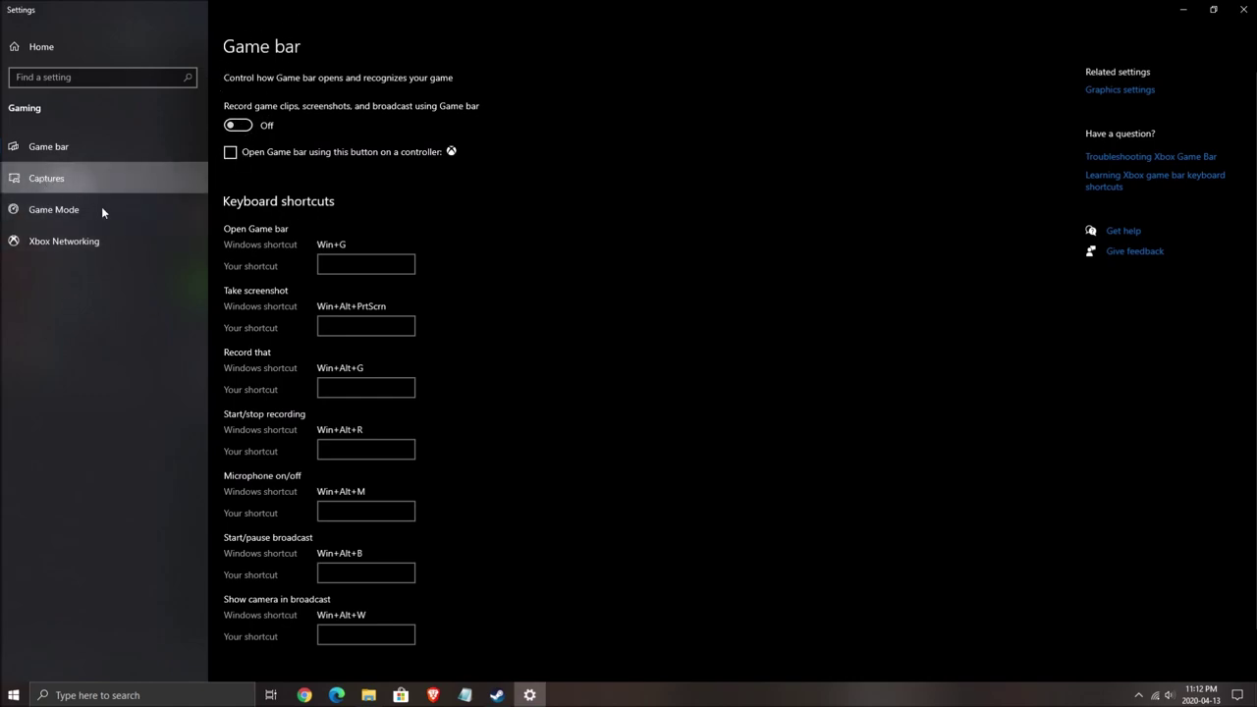
scroll(290, 218, "down", 1)
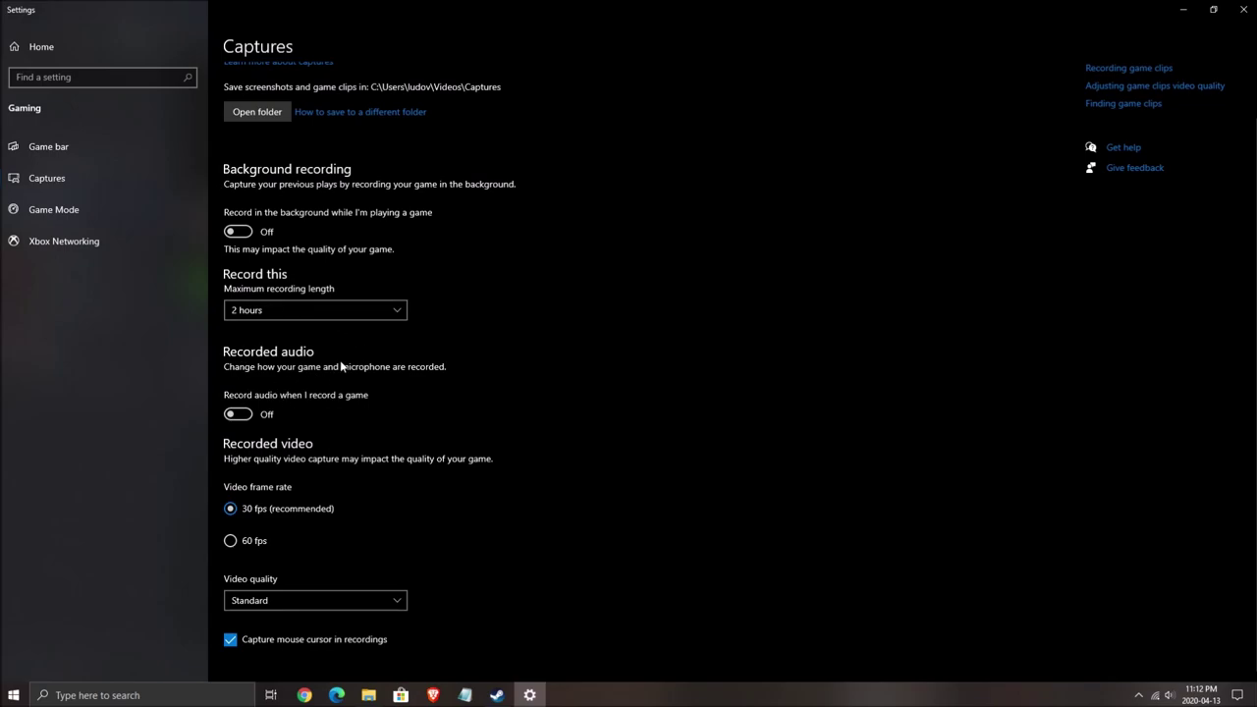
left_click(1242, 9)
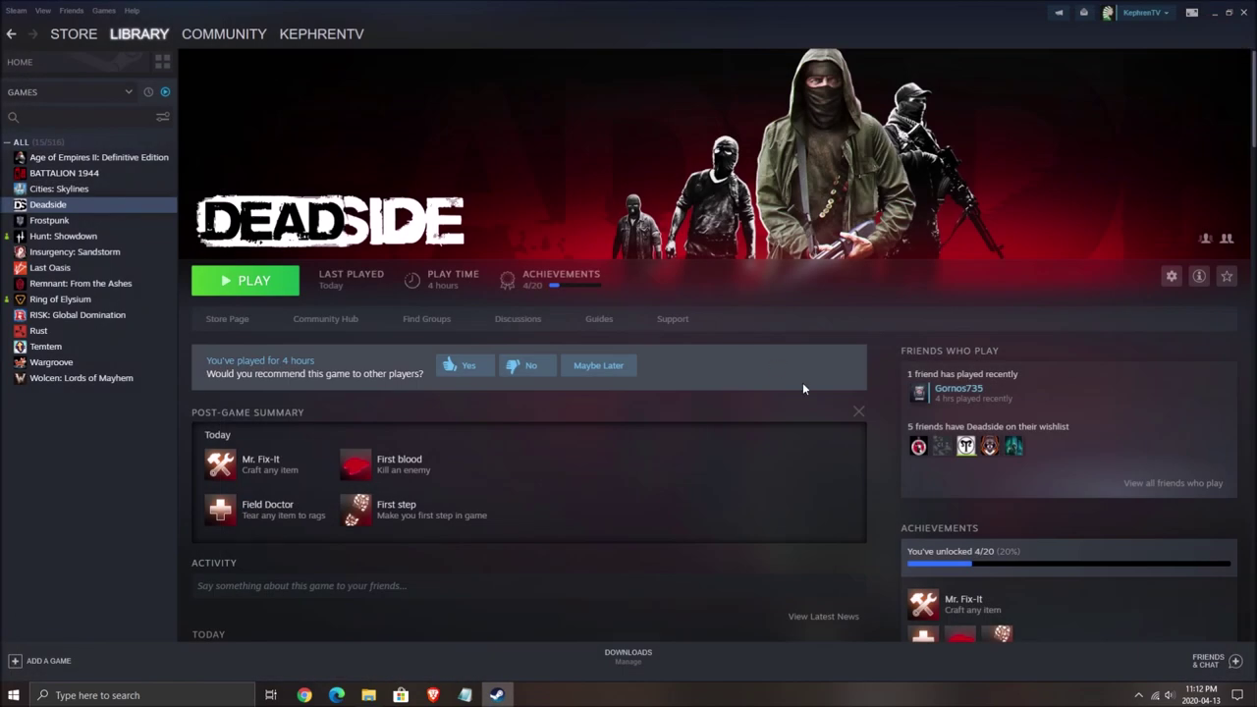
Step: Open the NVIDIA settings
left_click(1140, 694)
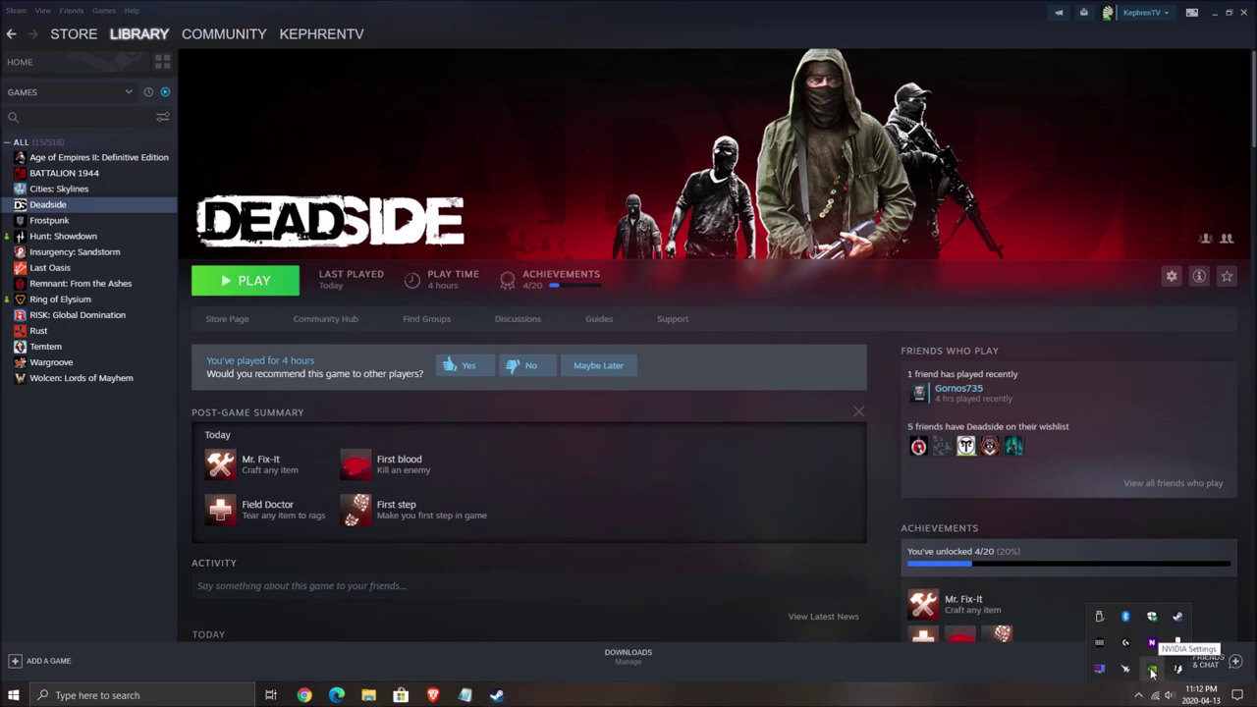
left_click(1152, 673)
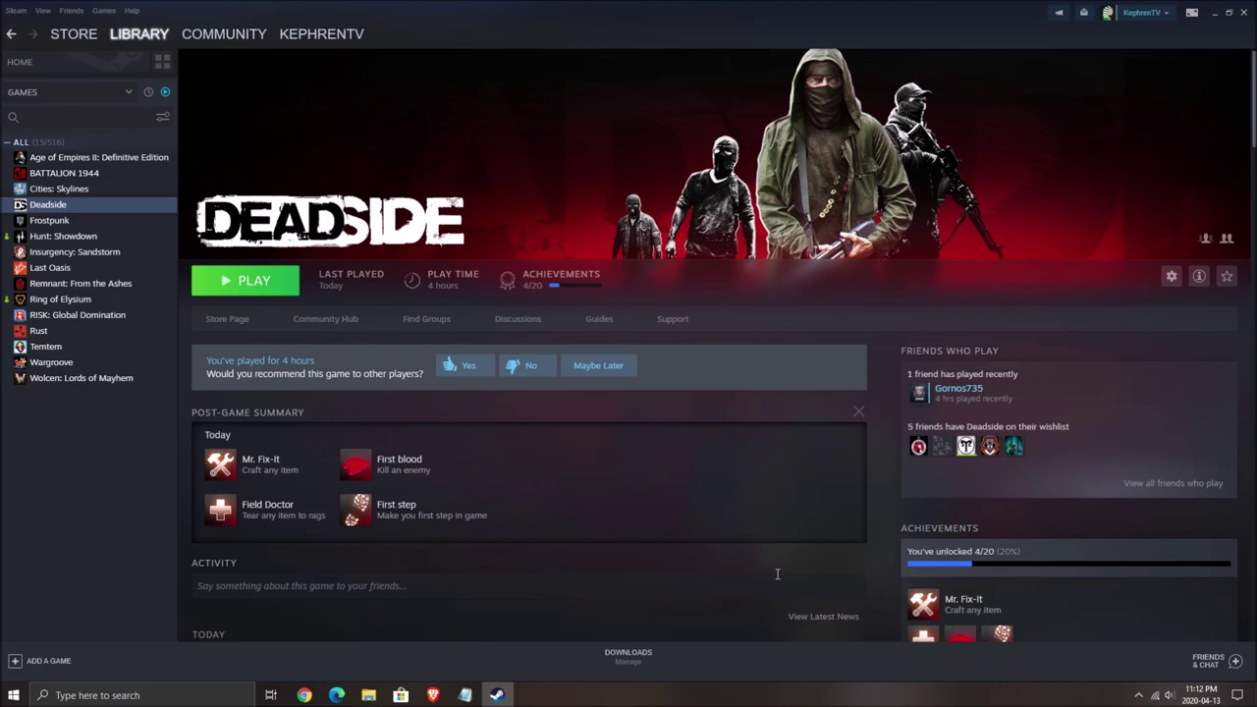
Step: Launch Deadside and open its video settings, checking the available display modes while keeping fullscreen
left_click(257, 286)
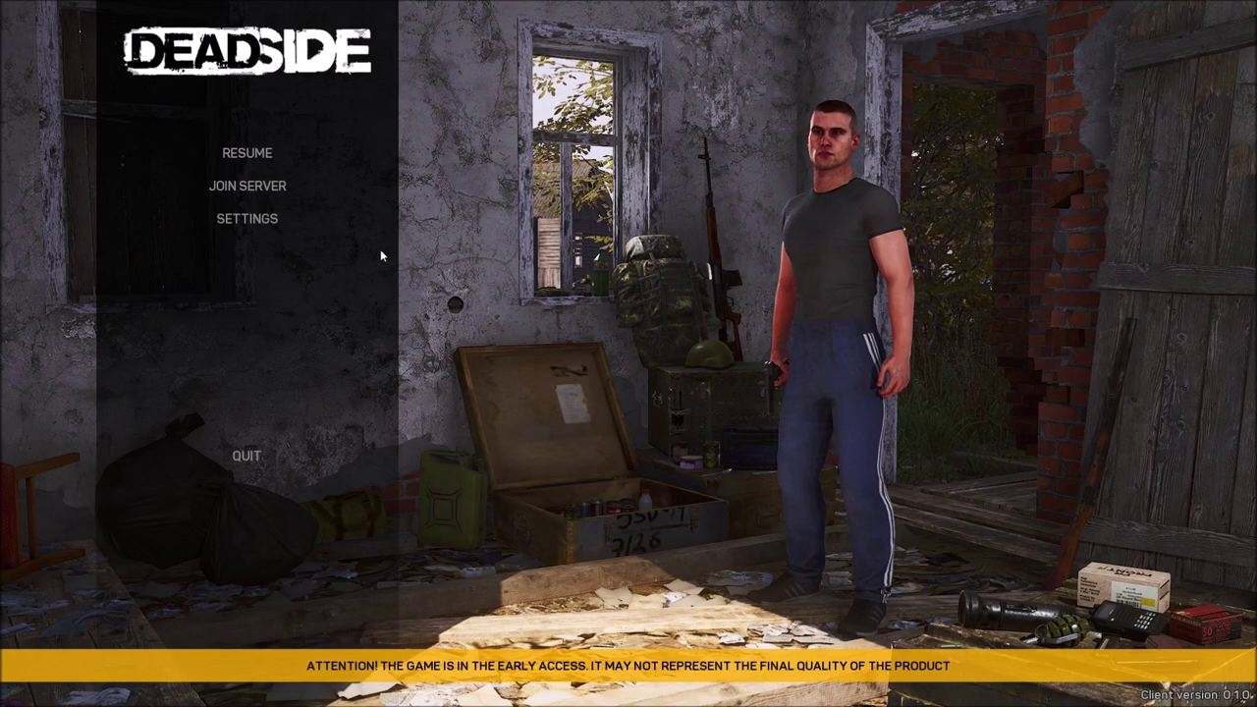
left_click(246, 216)
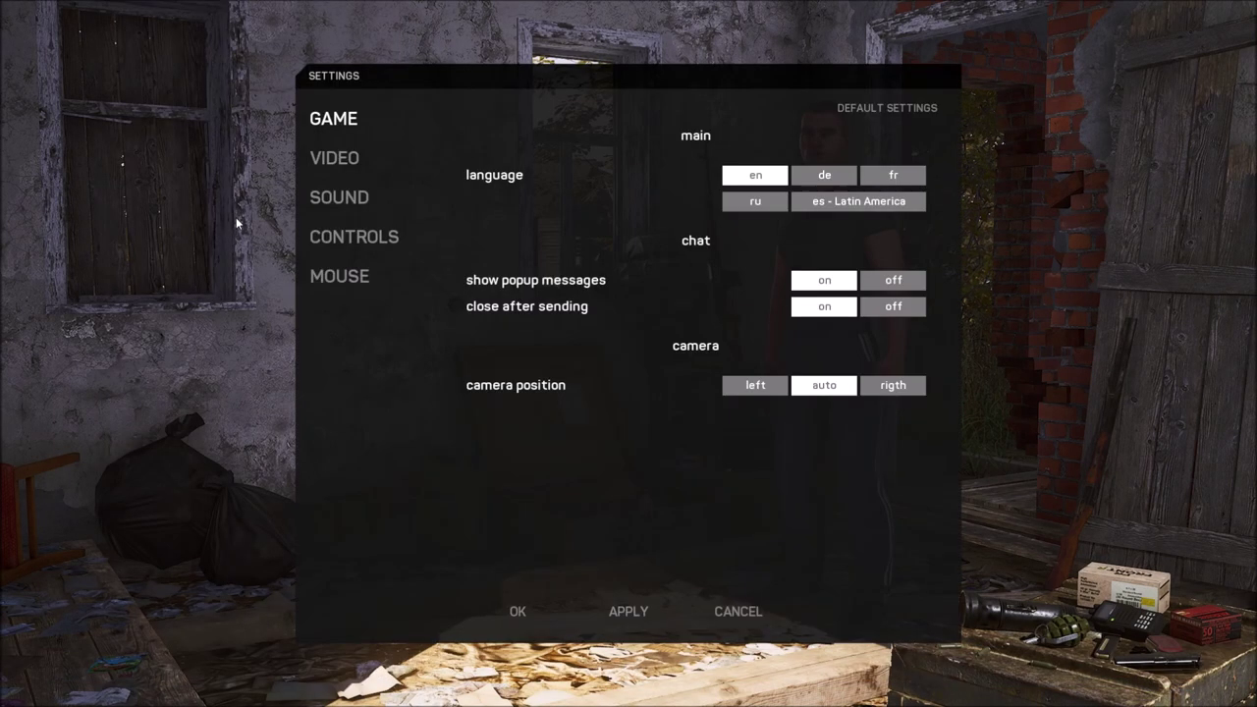
left_click(314, 146)
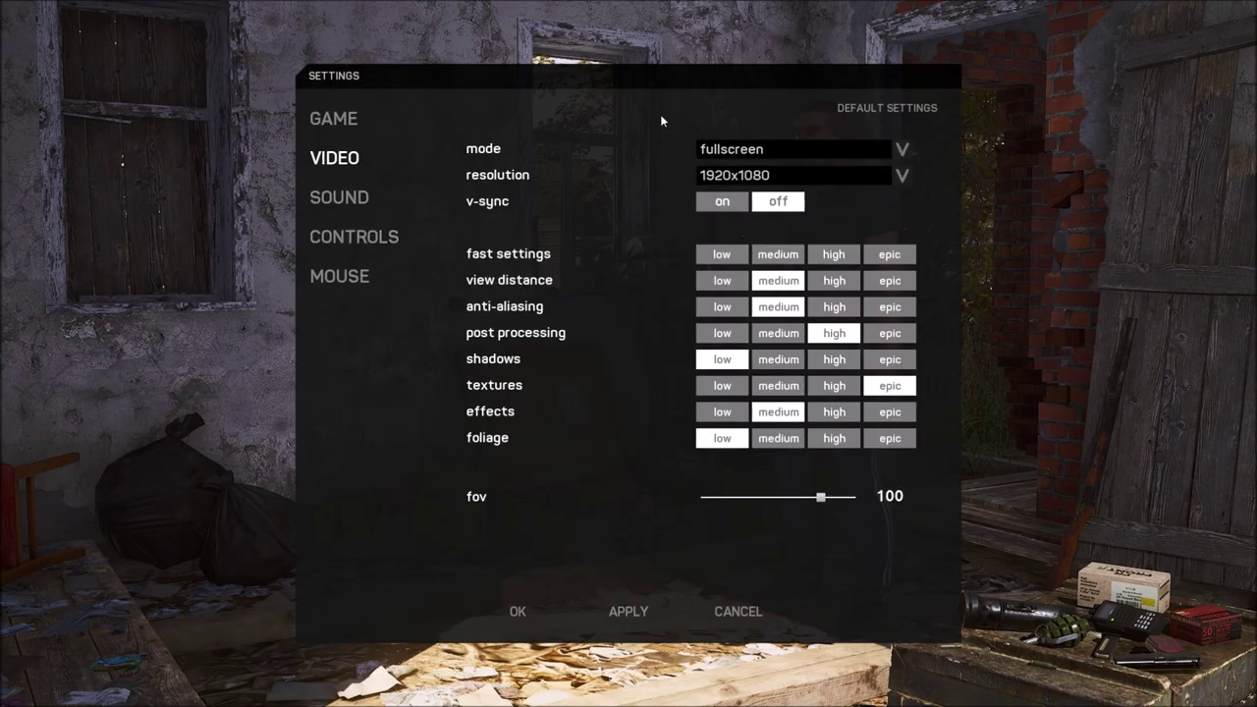
left_click(722, 150)
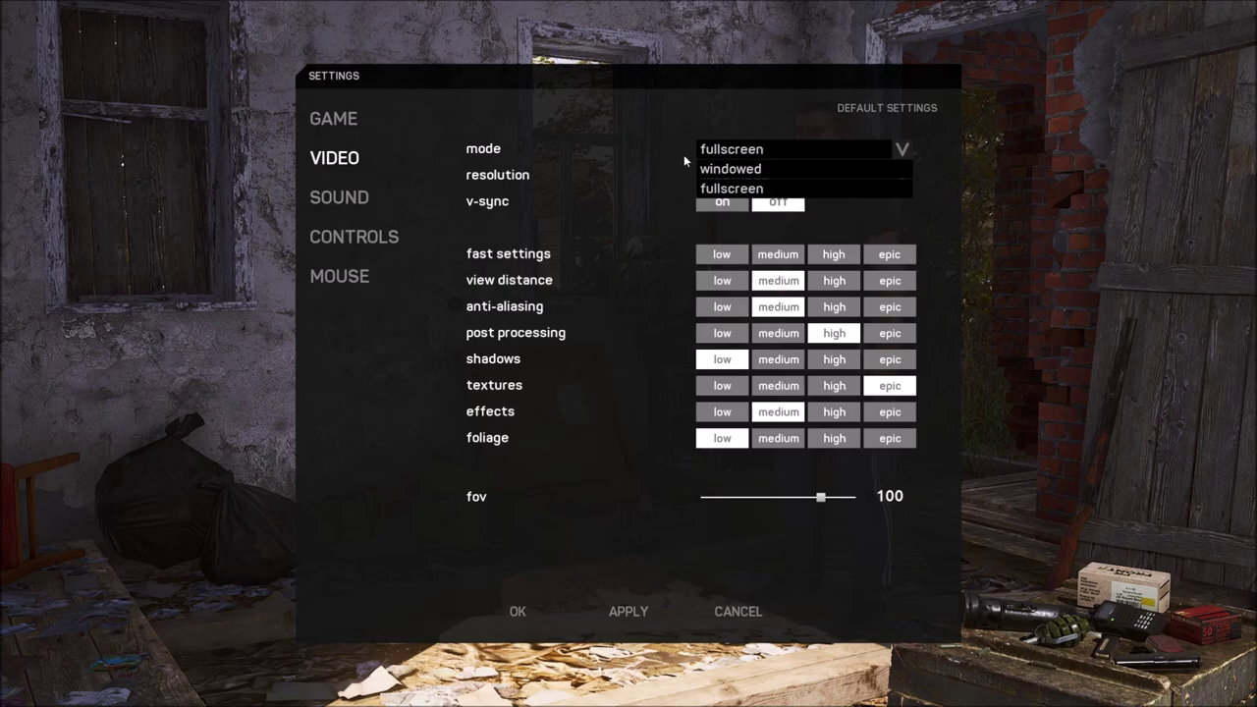
left_click(903, 149)
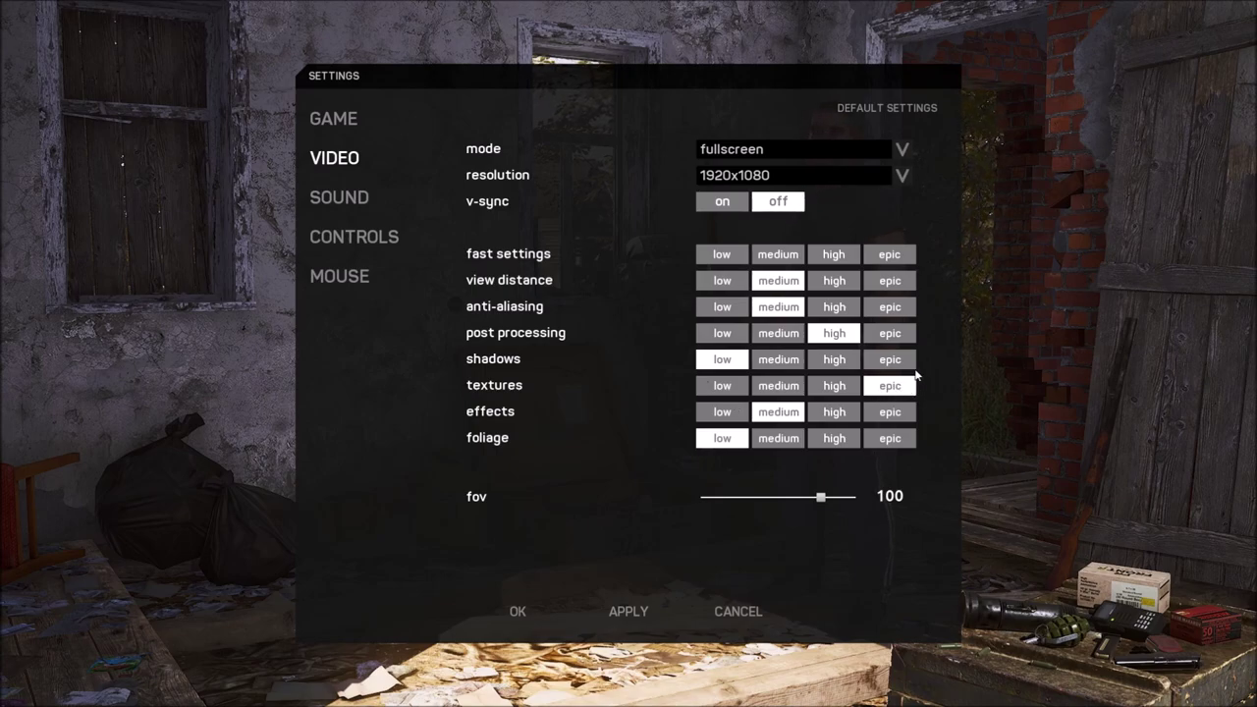
Step: Try the high, medium and low texture quality levels in the video settings, and return textures to epic
left_click(839, 390)
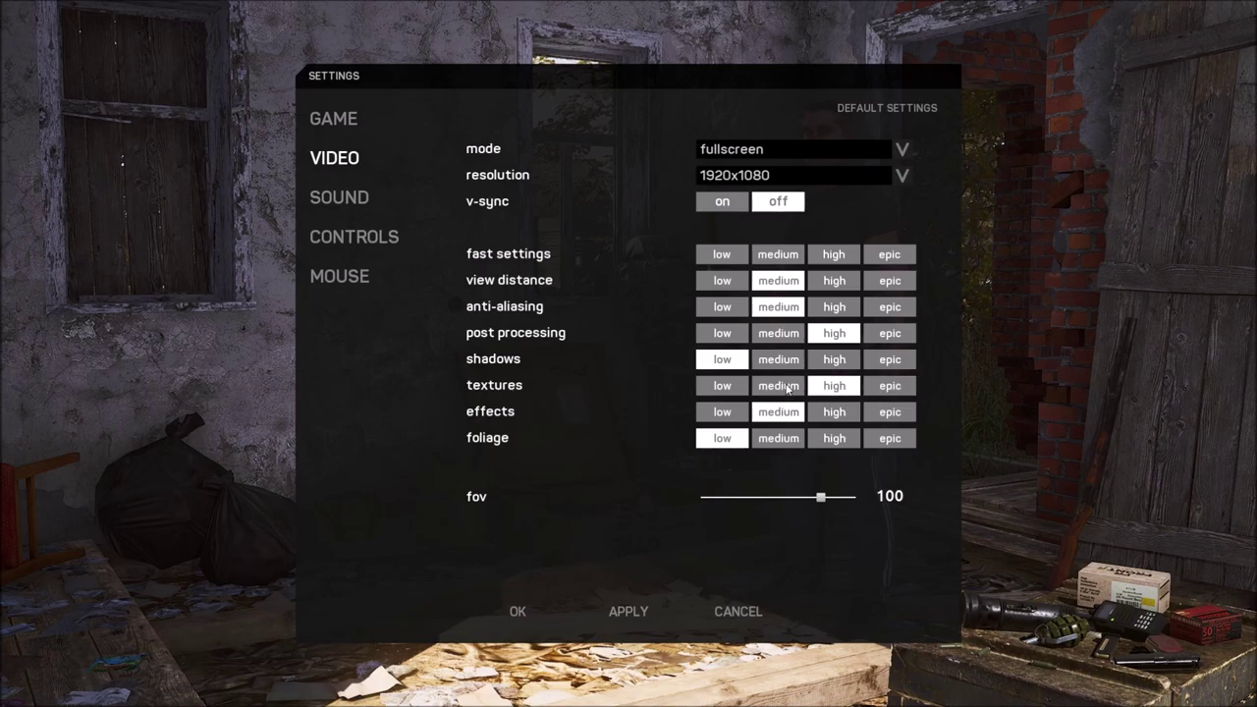
left_click(785, 386)
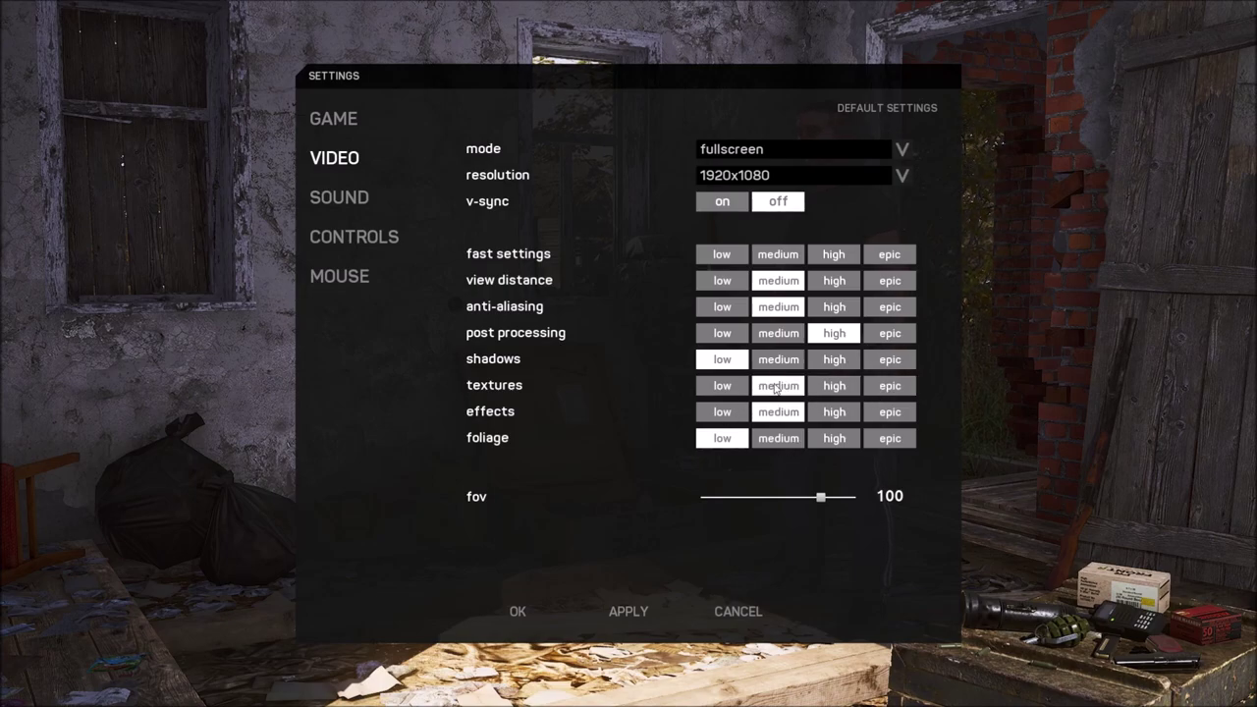
left_click(723, 385)
left_click(893, 388)
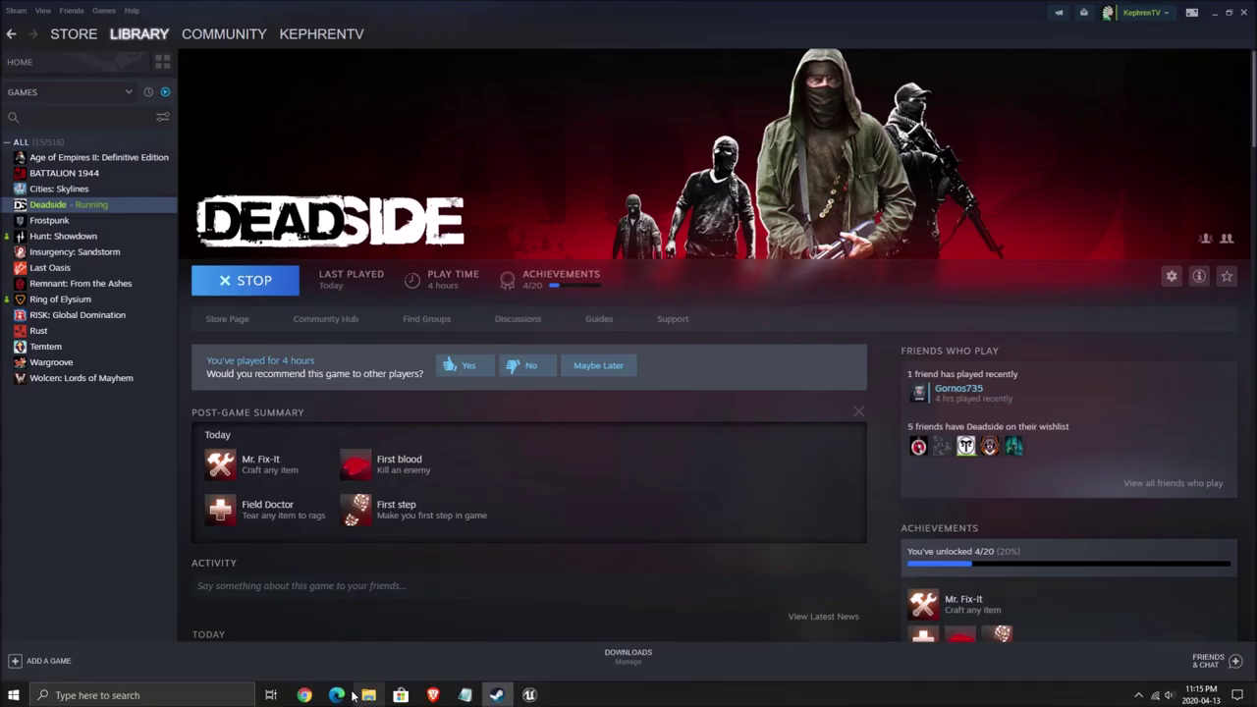
Step: Switch to File Explorer, open GameUserSettings from Deadside's WindowsNoEditor config folder in Notepad, and look through its contents
left_click(368, 695)
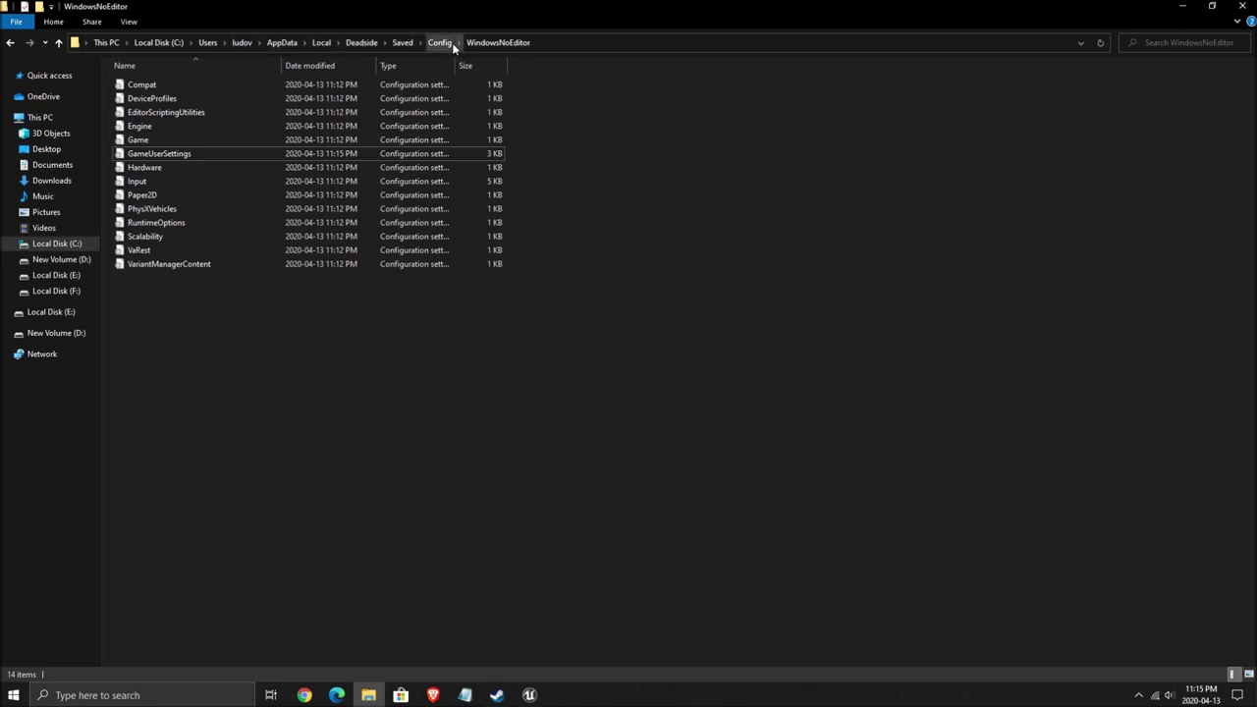
double_click(160, 155)
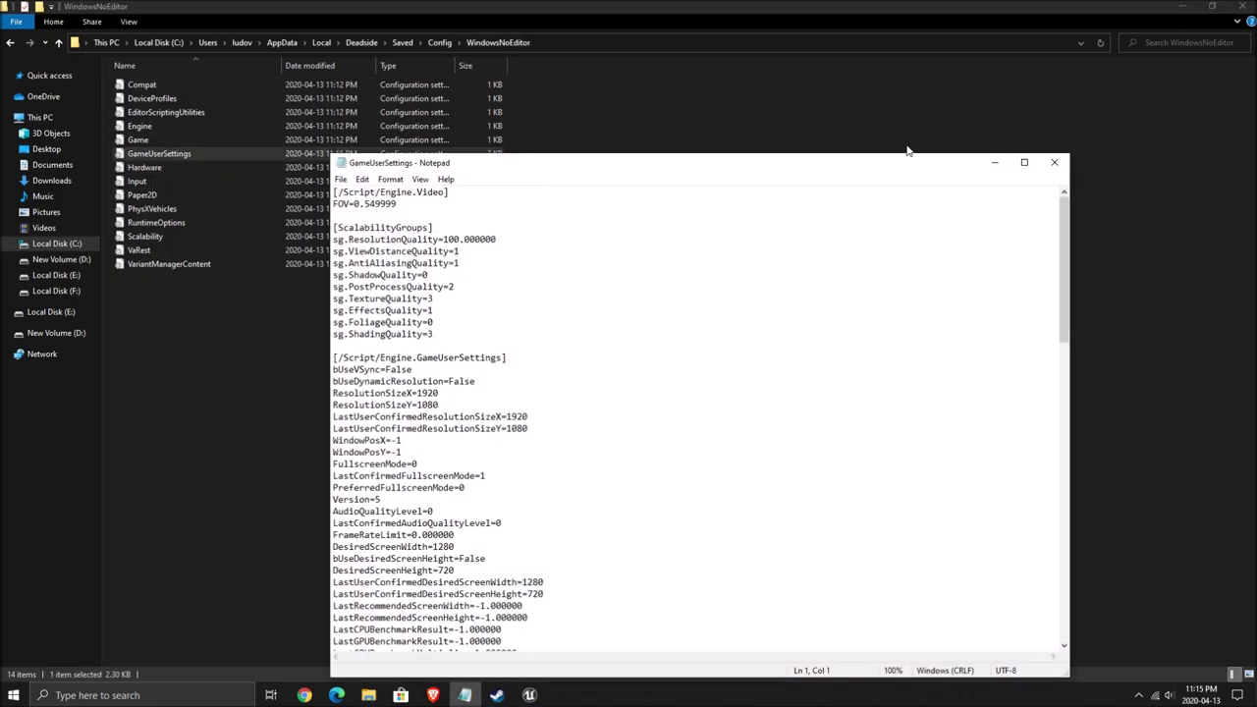
left_click(1022, 165)
left_click(359, 198)
scroll(363, 226, "down", 13)
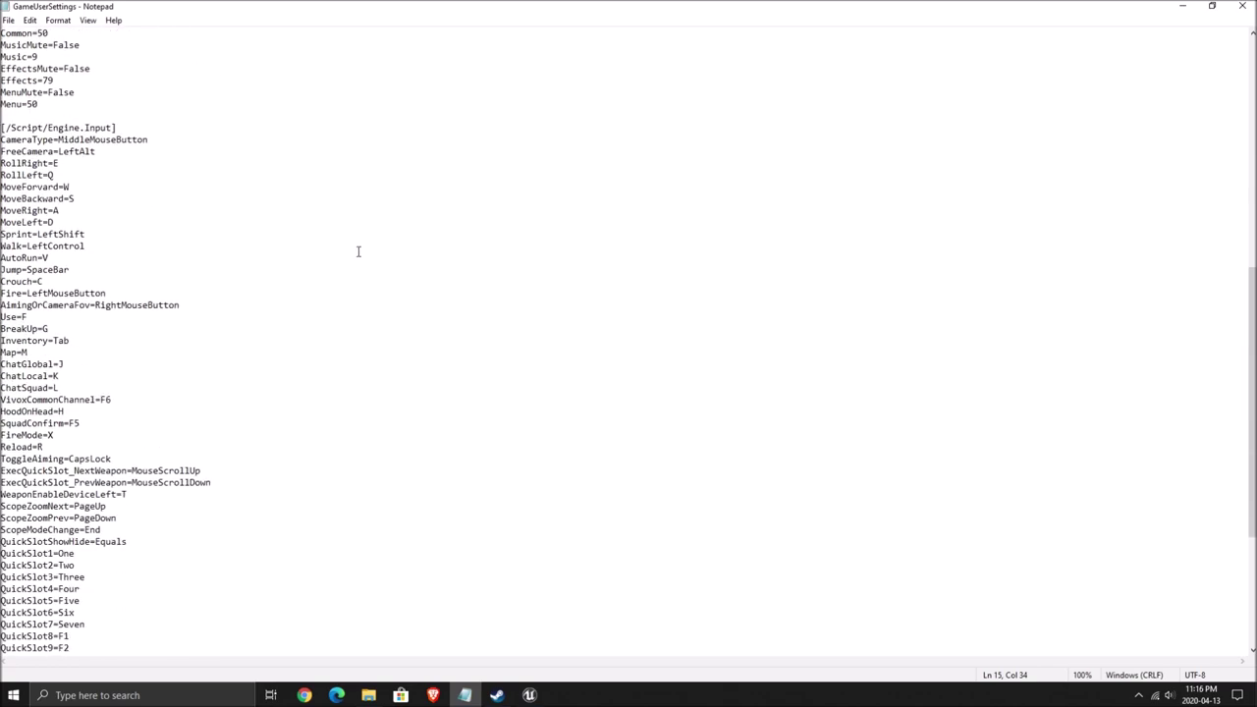
scroll(338, 250, "up", 13)
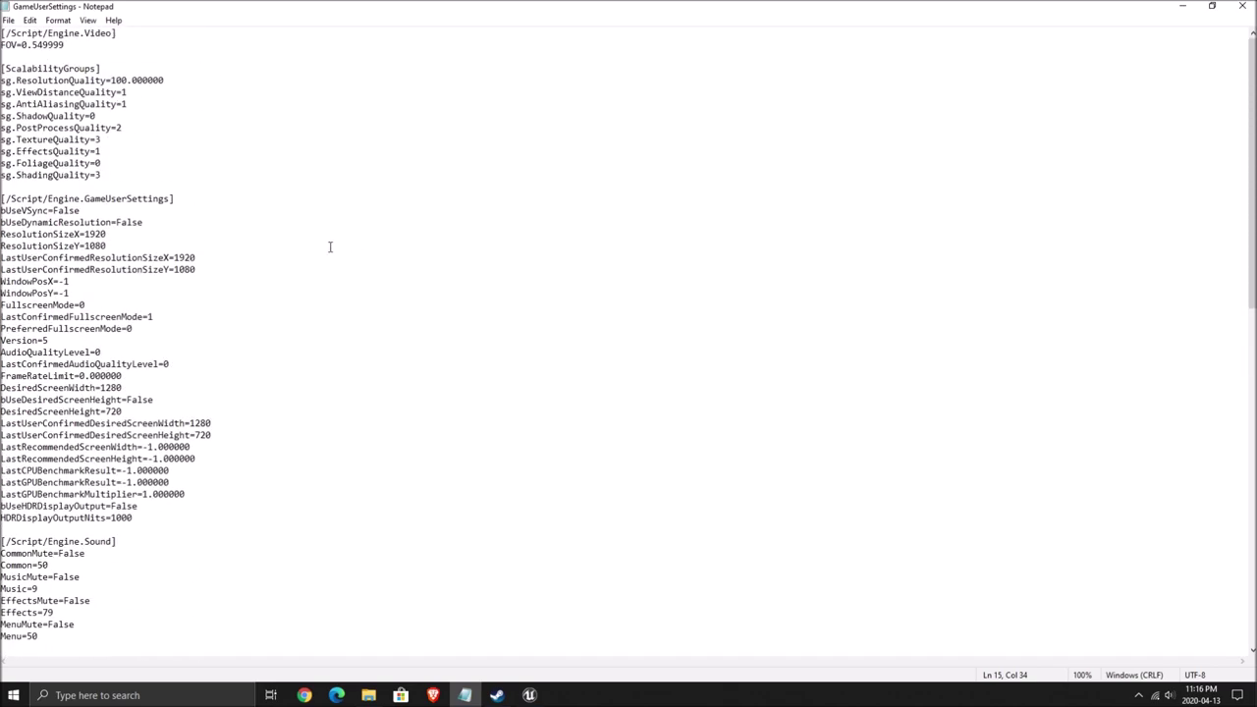
Step: Set sg.ShadingQuality to 1 in the ScalabilityGroups section of GameUserSettings, then save and close the file
left_click(306, 239)
left_click_drag(102, 175, 1, 175)
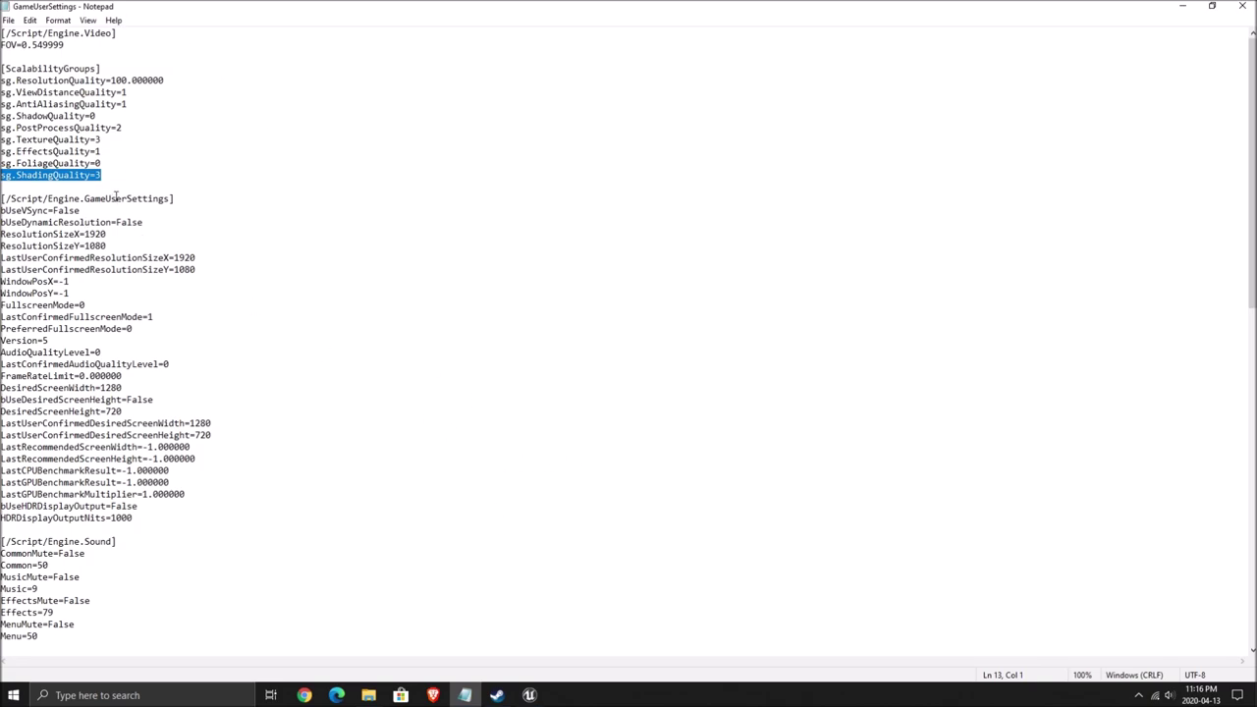
key("End")
key("BackSpace")
type("1")
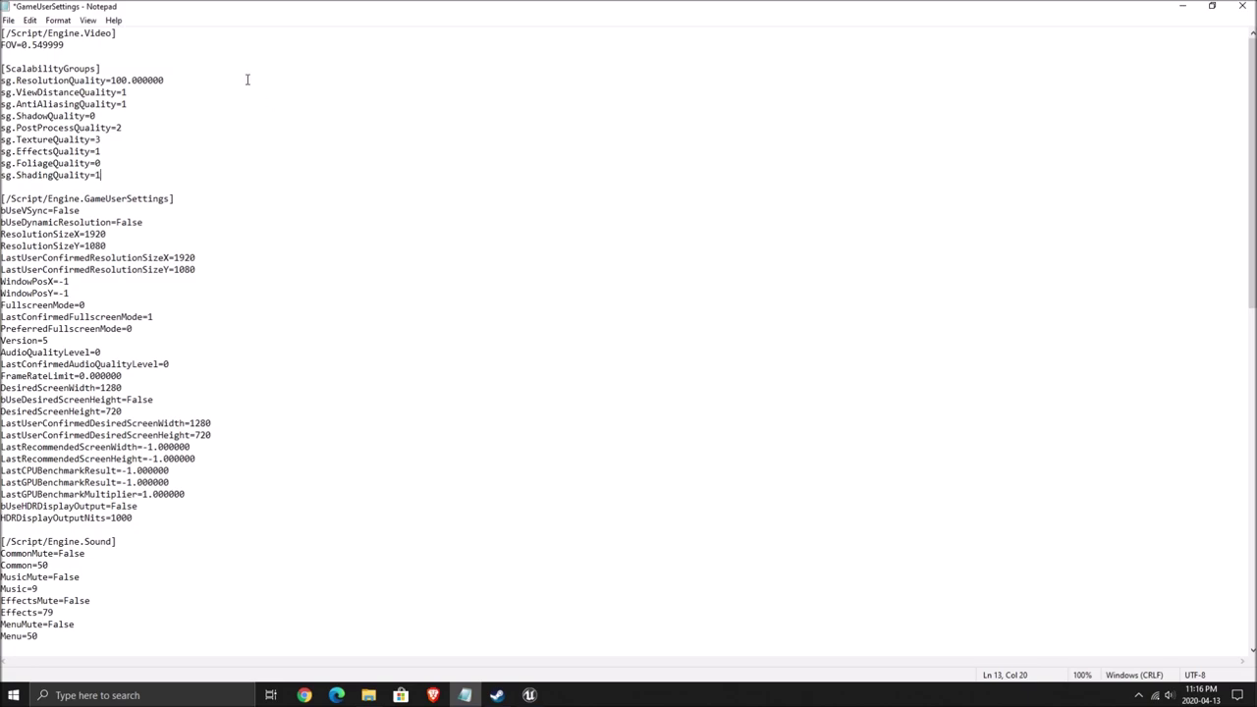
left_click(10, 20)
left_click(56, 78)
left_click_drag(2, 128, 591, 121)
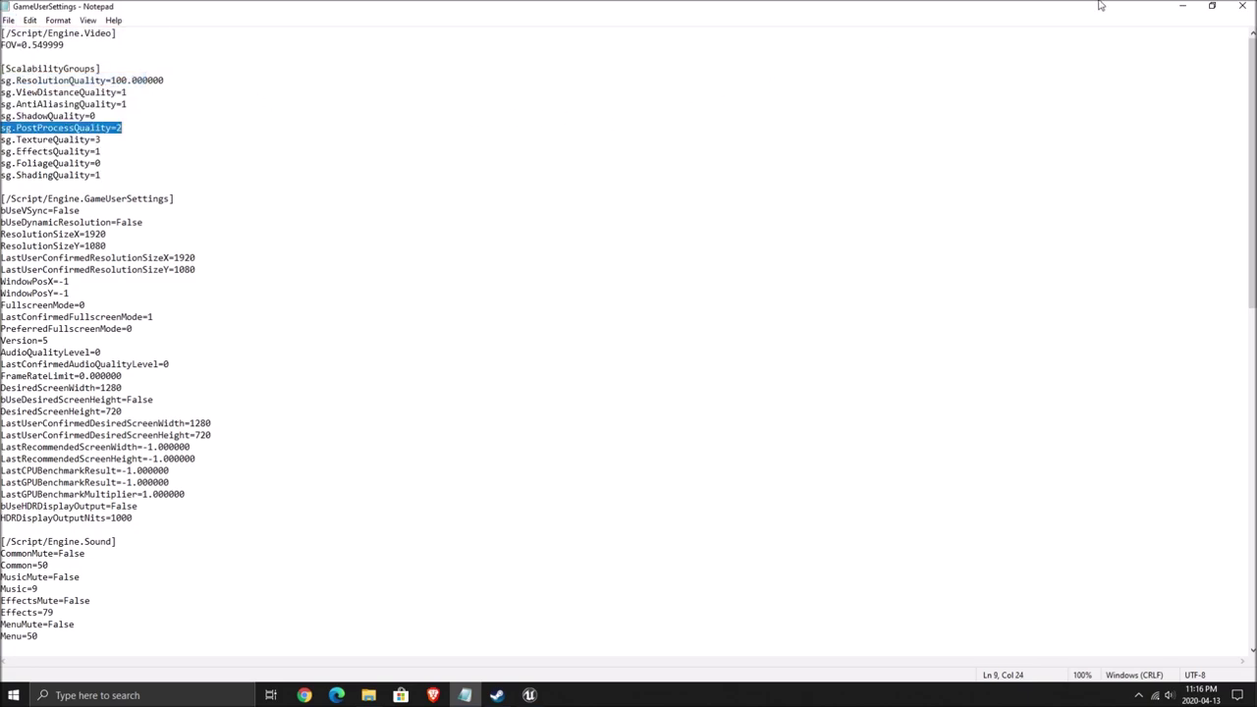
left_click(1242, 6)
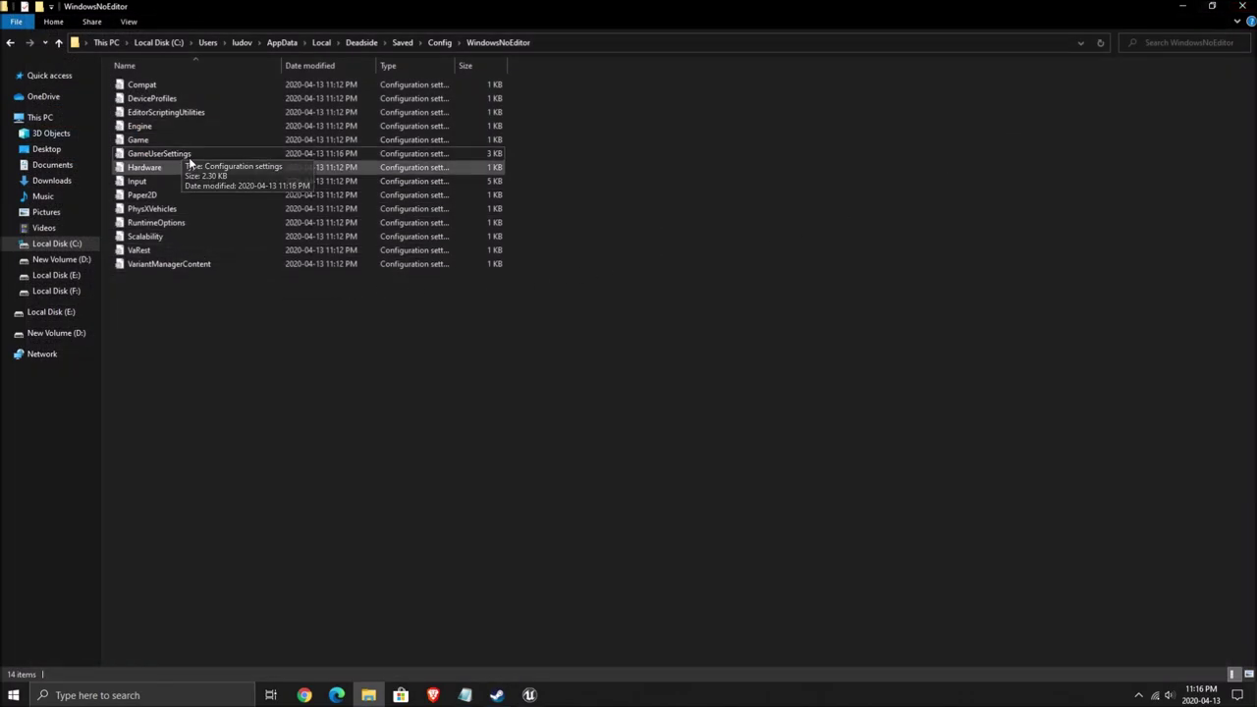
Step: Make the GameUserSettings file read-only through its file properties
left_click(147, 155)
right_click(147, 154)
left_click(615, 604)
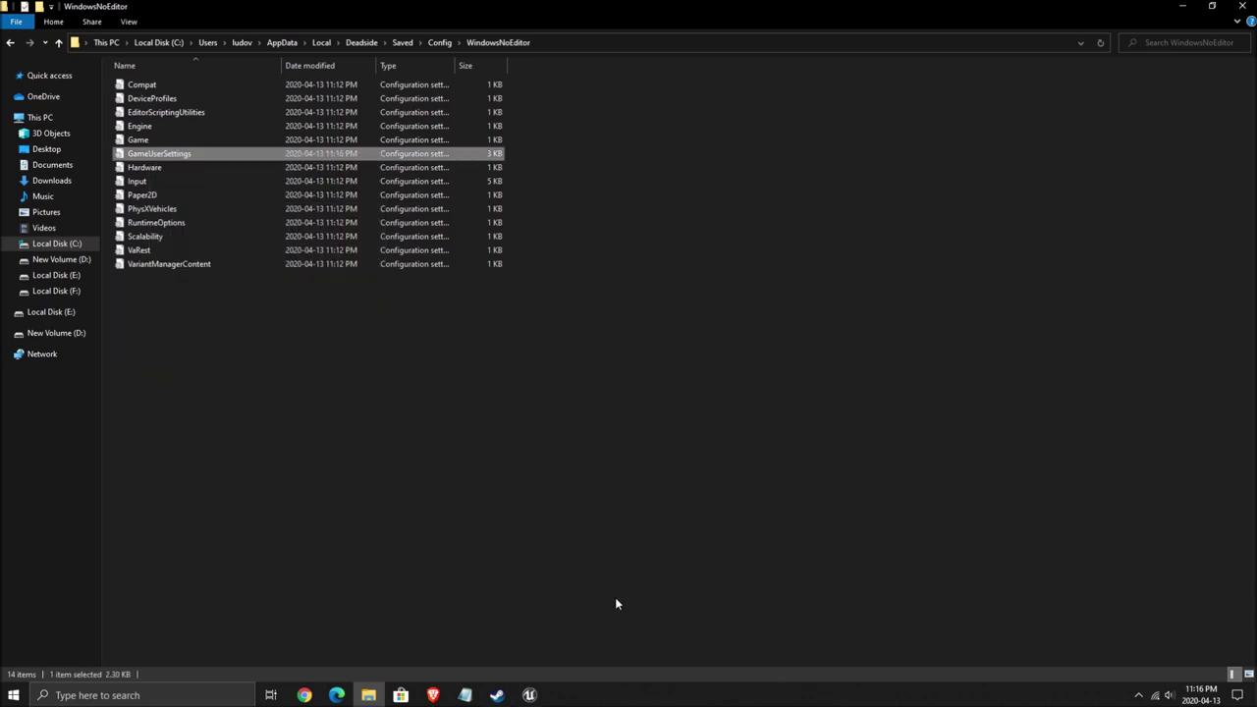
right_click(157, 152)
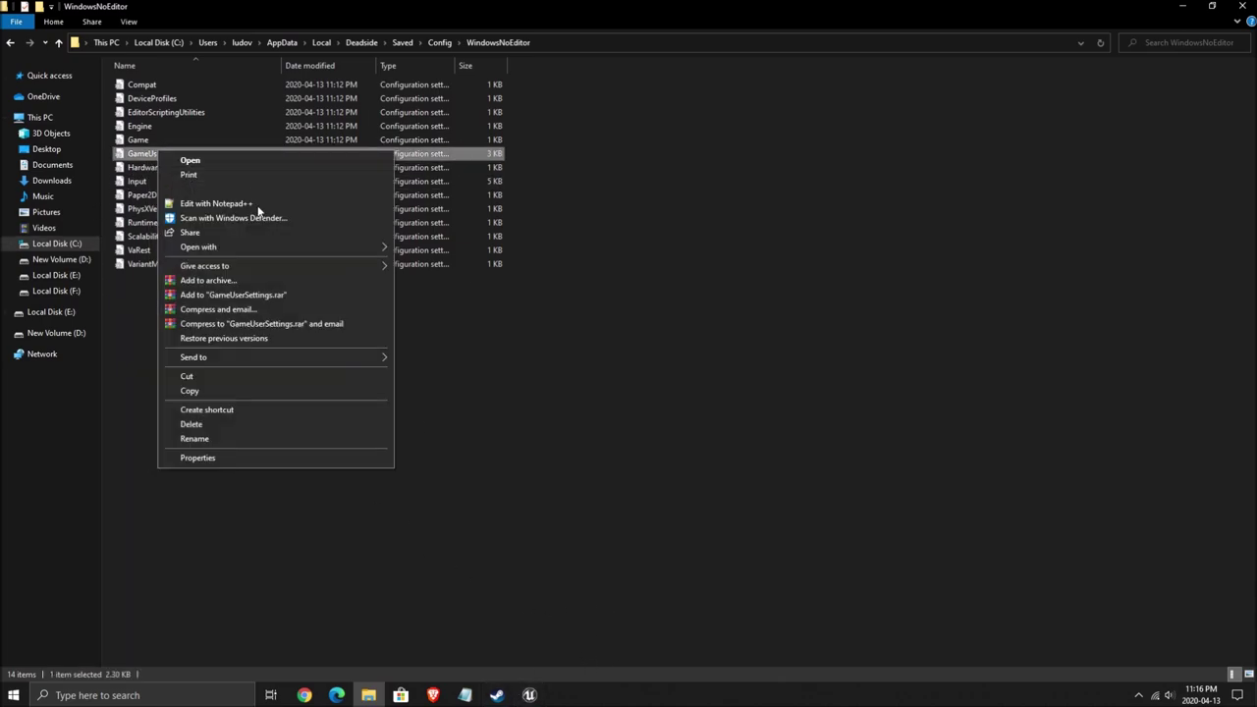
left_click(202, 457)
left_click(228, 399)
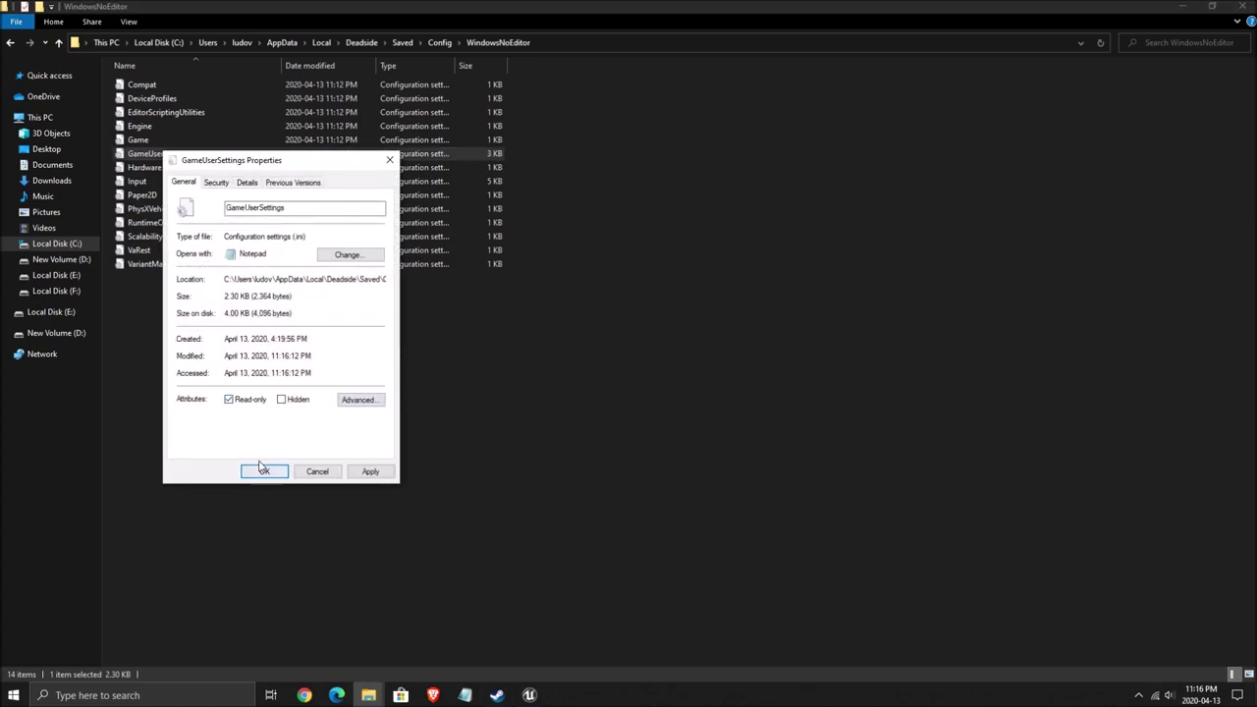
left_click(262, 469)
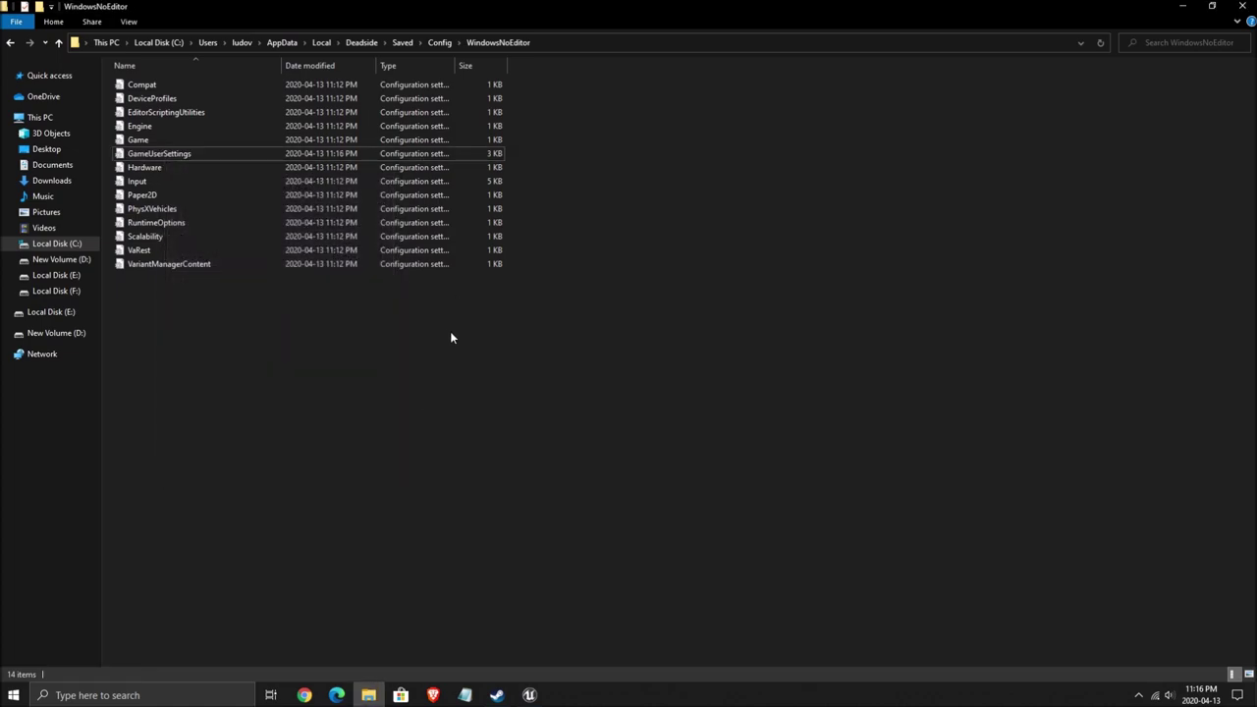